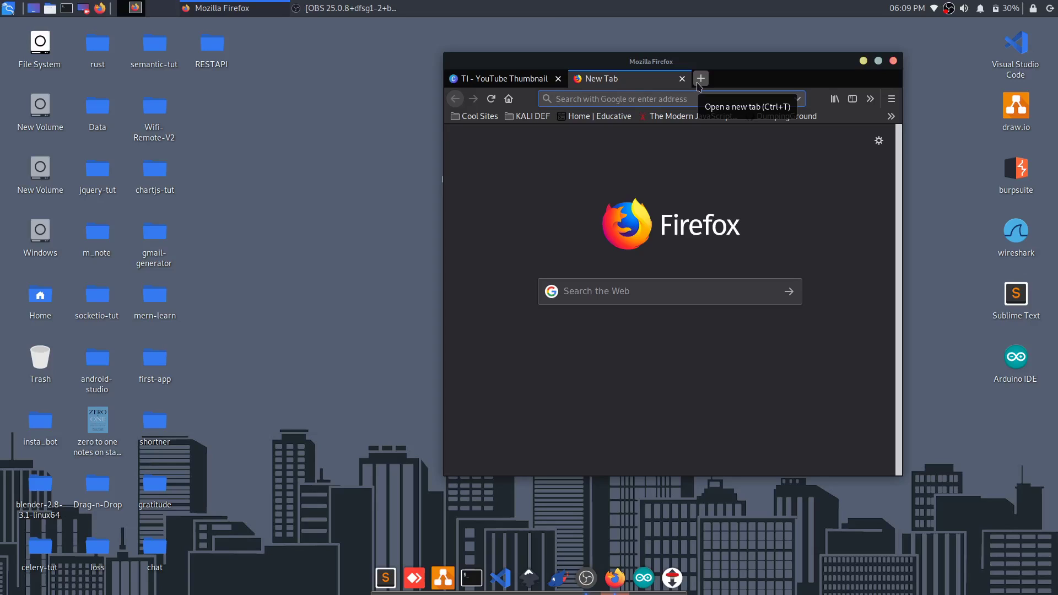
Launch Window Manager settings from the Whisker menu search and nudge the dialog left.
{"action": "left_click", "coordinate": [8, 8]}
{"action": "type", "text": "windo"}
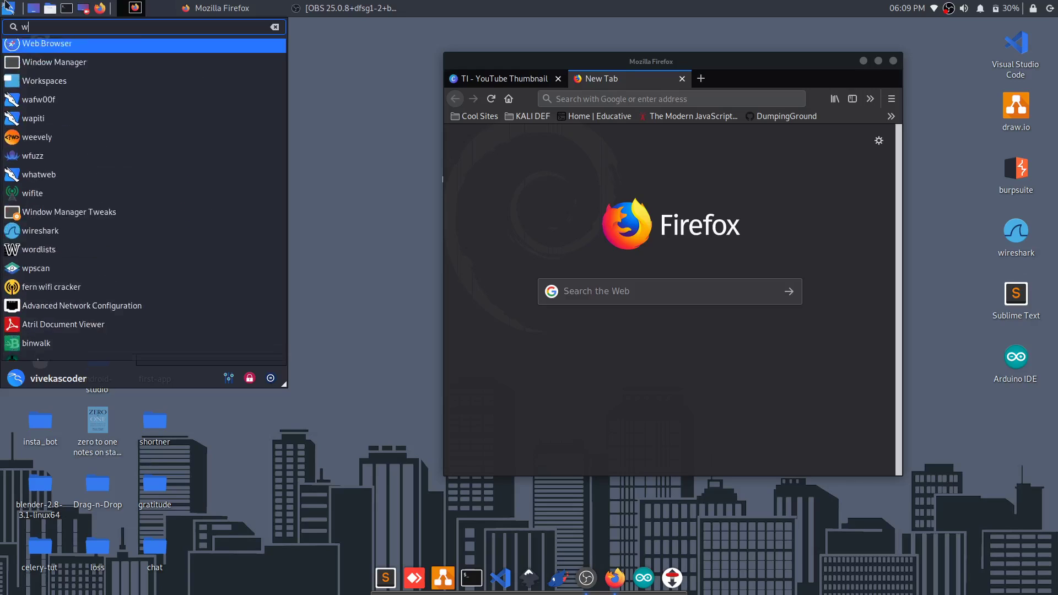
{"action": "key", "text": "Return"}
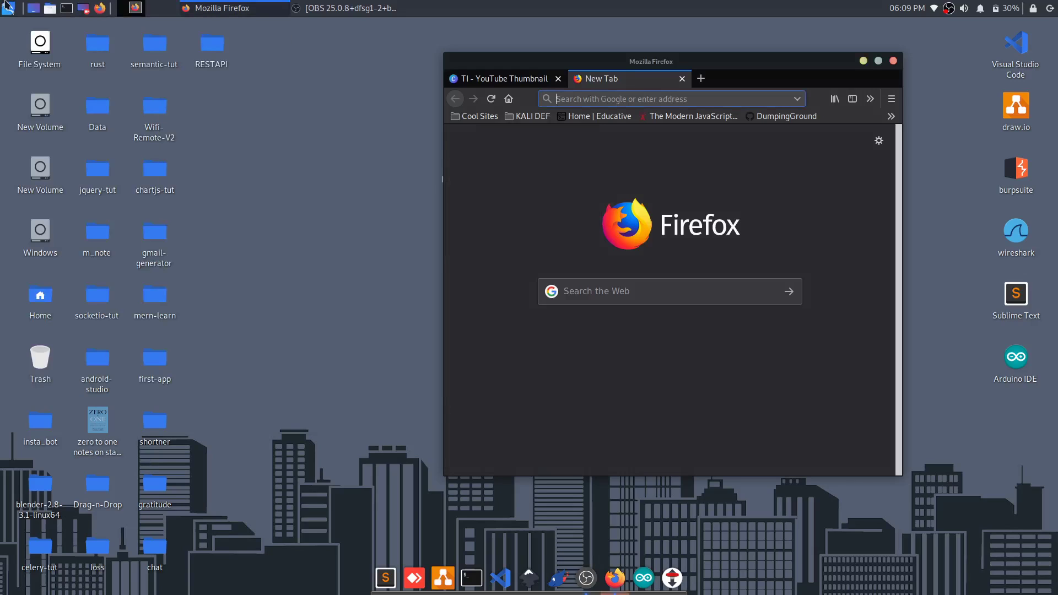
{"action": "mouse_move", "coordinate": [397, 123]}
{"action": "left_mouse_down"}
{"action": "mouse_move", "coordinate": [337, 122]}
{"action": "mouse_move", "coordinate": [327, 49]}
{"action": "left_mouse_up"}
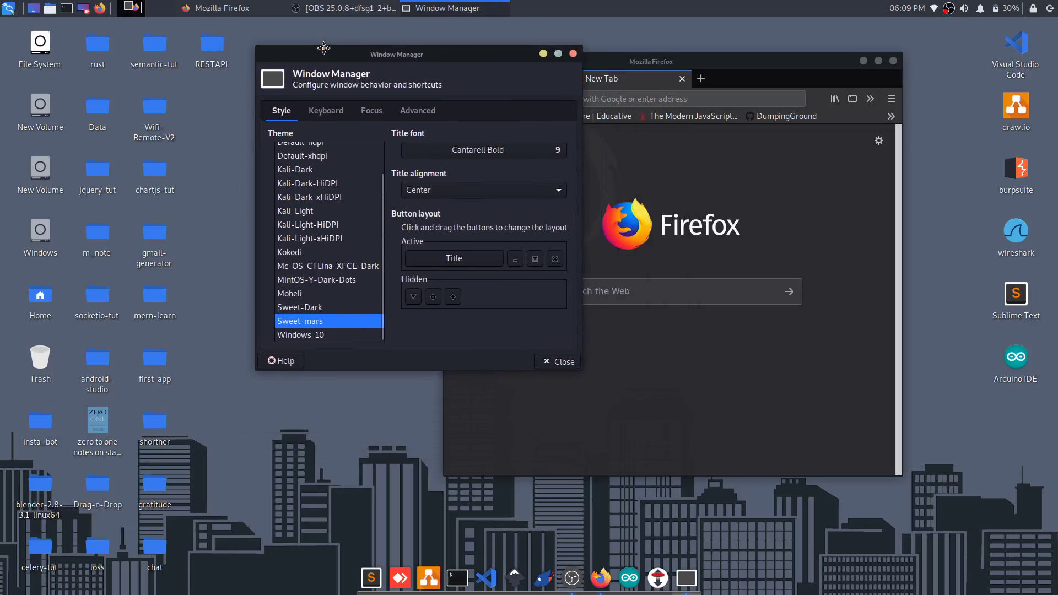
Show the Keyboard shortcuts and select the top, bottom, left and right tile entries (Alt+K/J/H/L).
{"action": "left_click", "coordinate": [338, 118]}
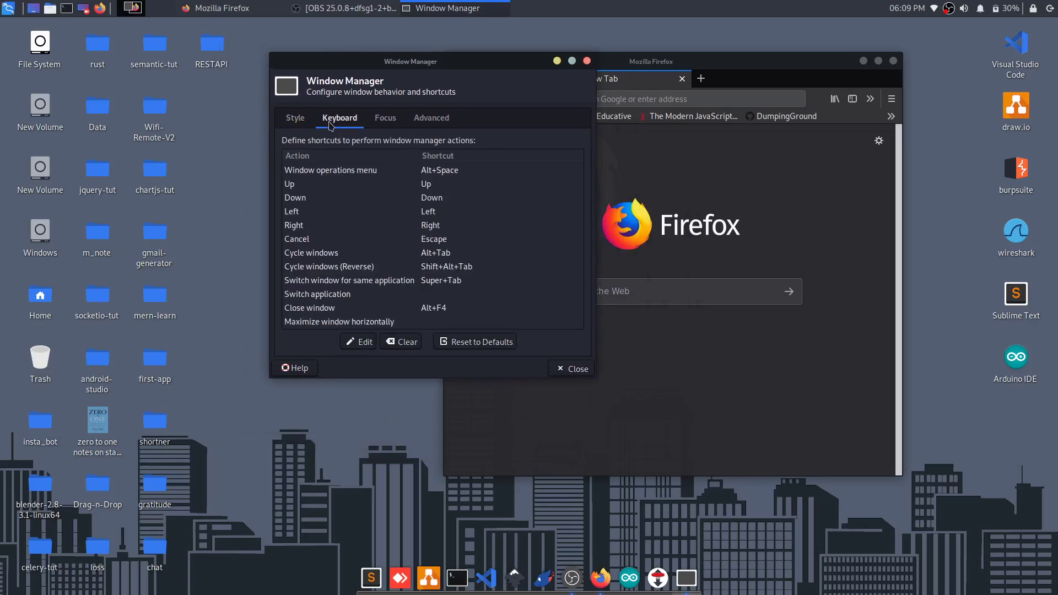
{"action": "scroll", "coordinate": [425, 223], "scroll_direction": "down", "scroll_amount": 3}
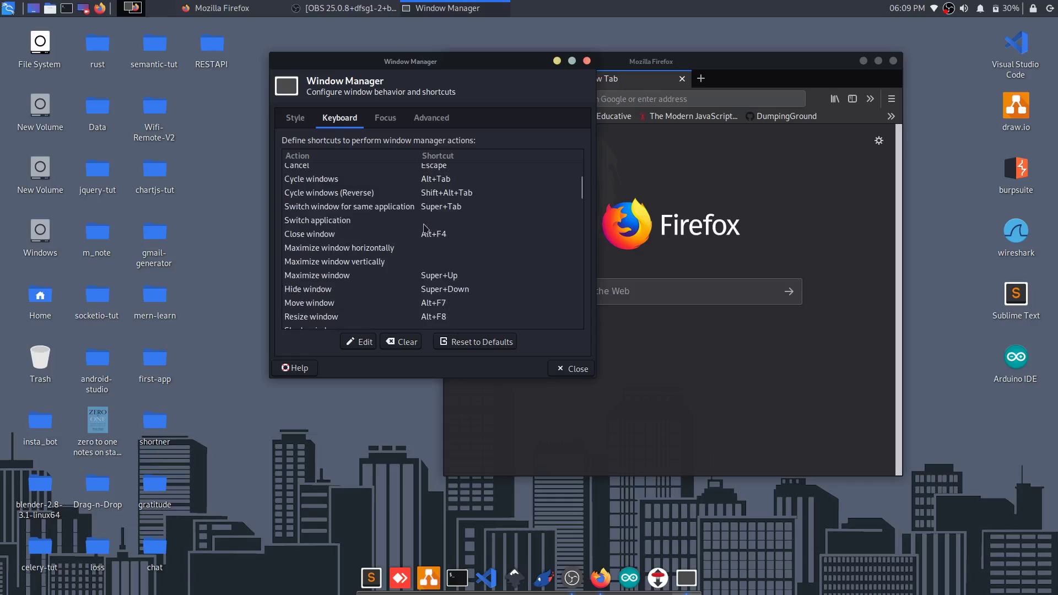
{"action": "scroll", "coordinate": [425, 223], "scroll_direction": "down", "scroll_amount": 3}
{"action": "scroll", "coordinate": [414, 239], "scroll_direction": "down", "scroll_amount": 3}
{"action": "scroll", "coordinate": [358, 270], "scroll_direction": "down", "scroll_amount": 1}
{"action": "scroll", "coordinate": [358, 269], "scroll_direction": "down", "scroll_amount": 4}
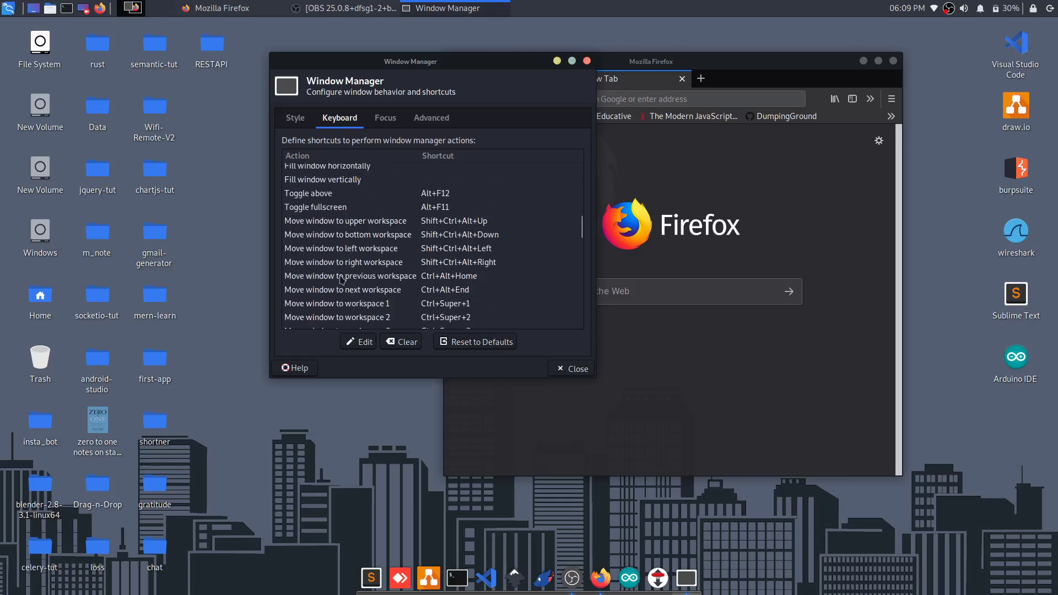
{"action": "scroll", "coordinate": [358, 270], "scroll_direction": "down", "scroll_amount": 3}
{"action": "scroll", "coordinate": [405, 203], "scroll_direction": "down", "scroll_amount": 3}
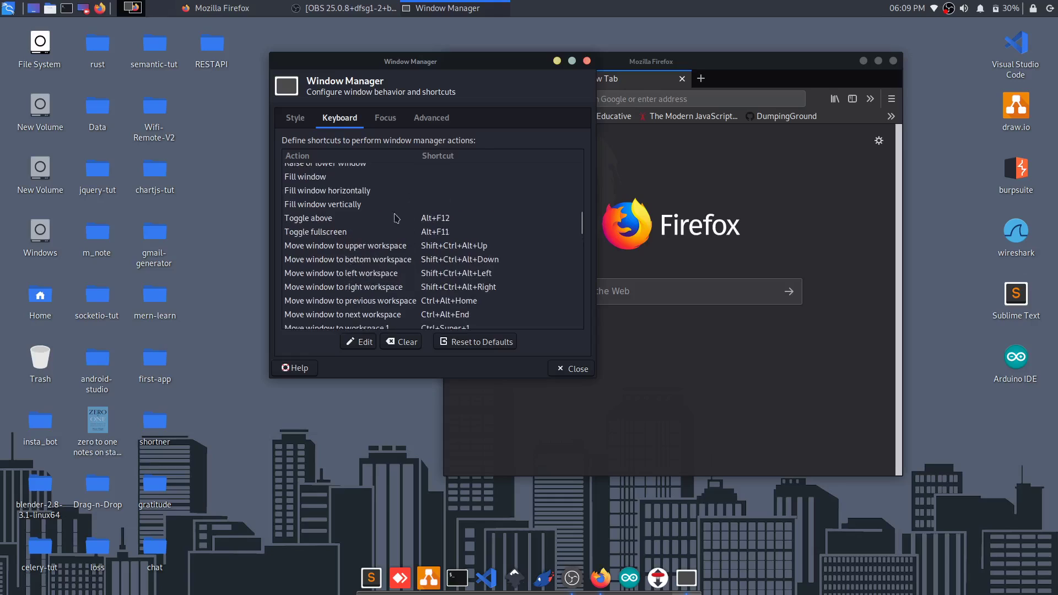
{"action": "scroll", "coordinate": [398, 219], "scroll_direction": "down", "scroll_amount": 4}
{"action": "scroll", "coordinate": [368, 248], "scroll_direction": "down", "scroll_amount": 3}
{"action": "scroll", "coordinate": [353, 262], "scroll_direction": "down", "scroll_amount": 2}
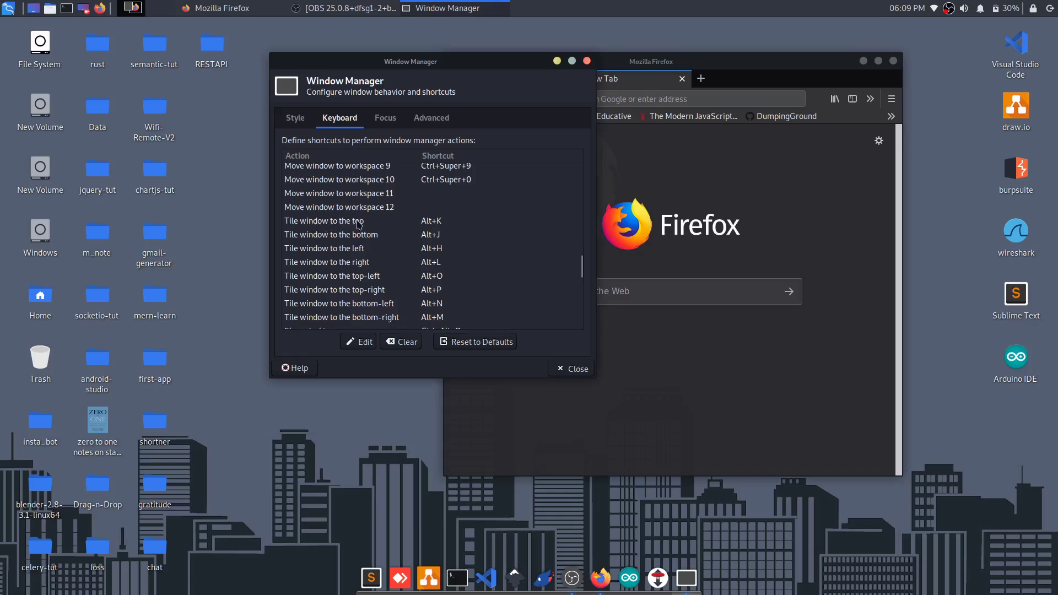
{"action": "scroll", "coordinate": [347, 244], "scroll_direction": "down", "scroll_amount": 1}
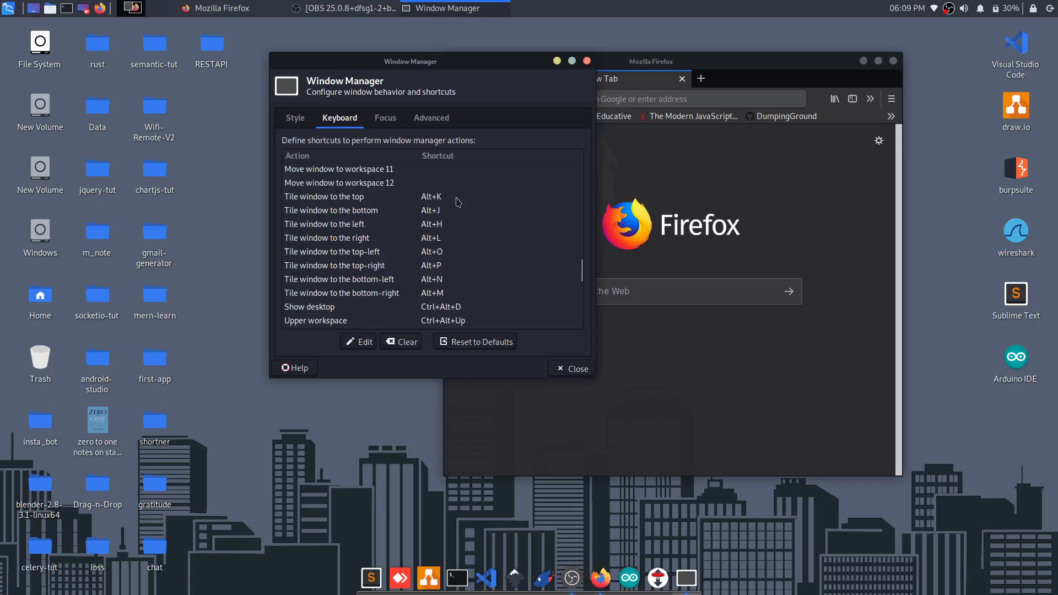
{"action": "left_click", "coordinate": [444, 199]}
{"action": "left_click", "coordinate": [442, 225]}
{"action": "left_click", "coordinate": [439, 240]}
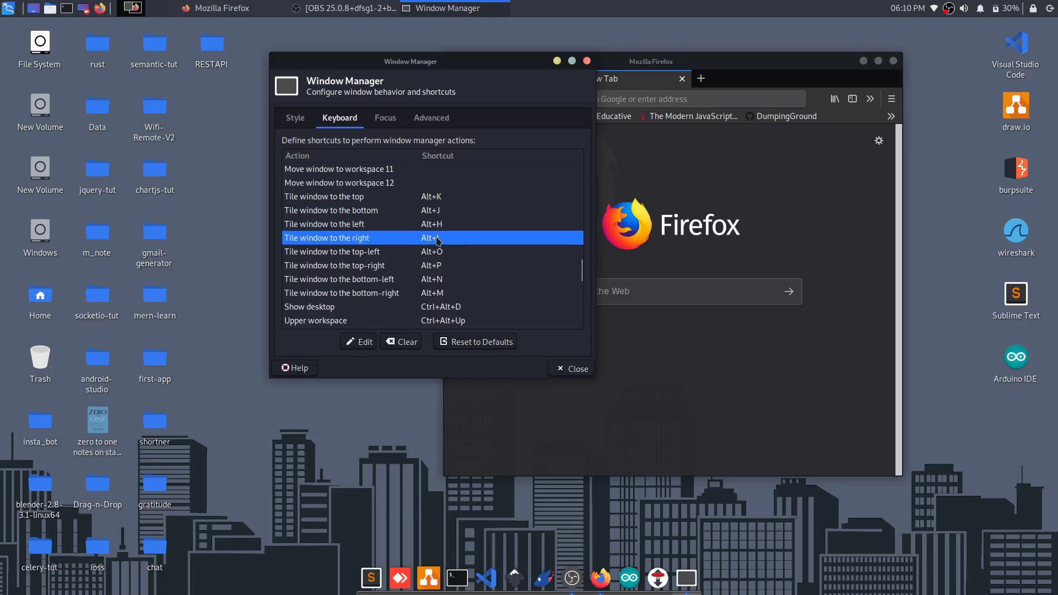
{"action": "left_click_drag", "start_coordinate": [493, 55], "coordinate": [684, 99]}
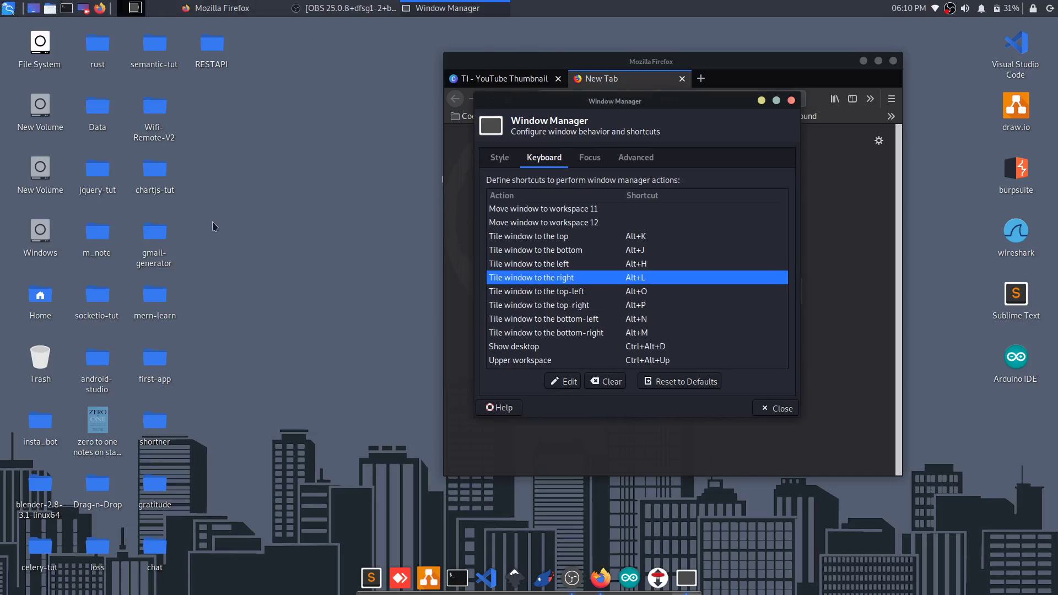
Run neofetch in a new terminal, then start Vim.
{"action": "key", "text": "ctrl+alt+t"}
{"action": "type", "text": "neofet"}
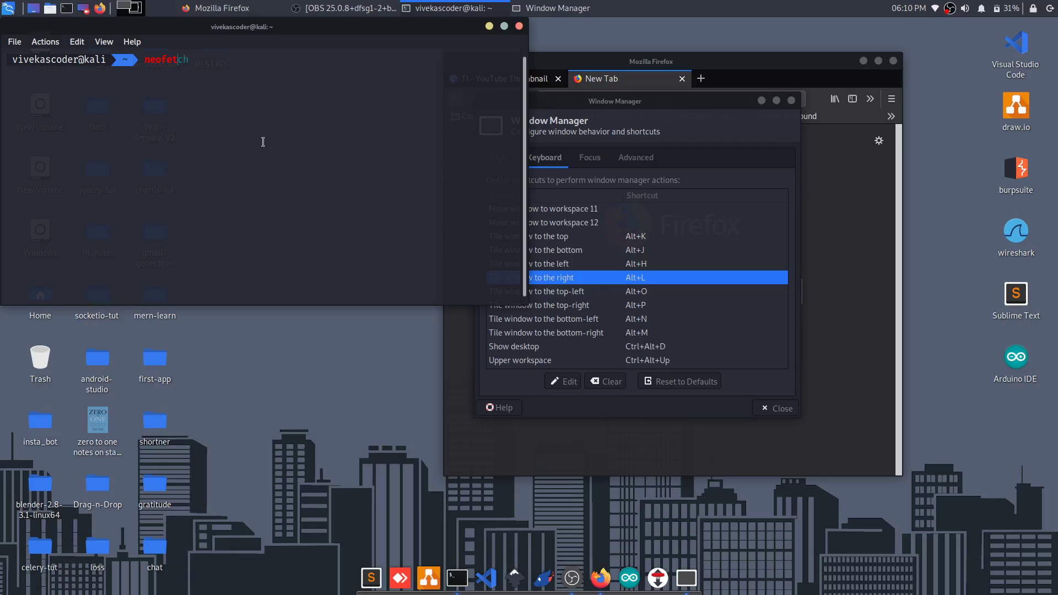
{"action": "type", "text": "ch"}
{"action": "key", "text": "Return"}
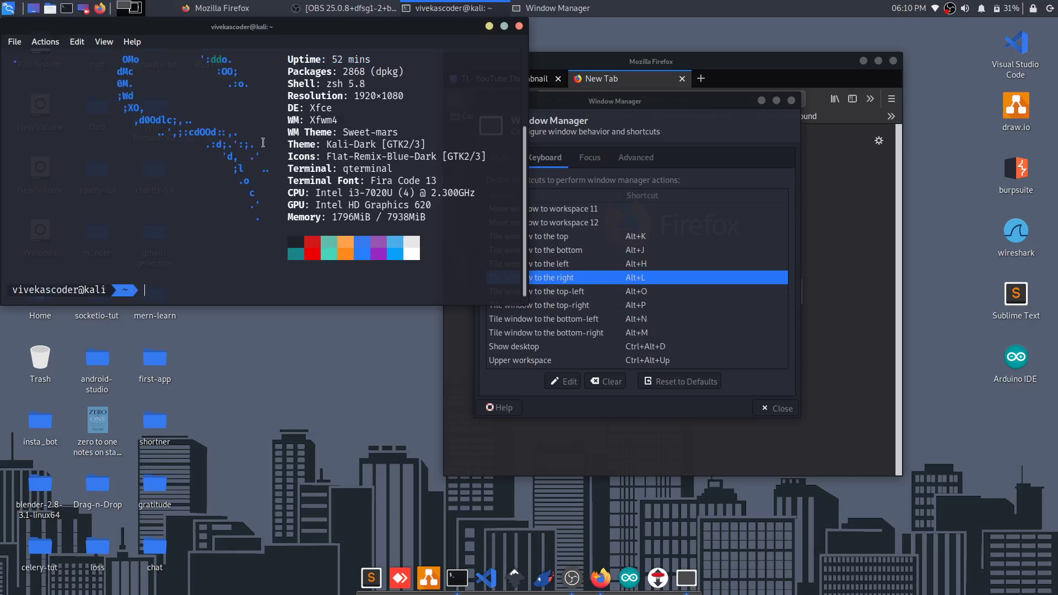
{"action": "scroll", "coordinate": [442, 235], "scroll_direction": "up", "scroll_amount": 5}
{"action": "scroll", "coordinate": [362, 167], "scroll_direction": "down", "scroll_amount": 2}
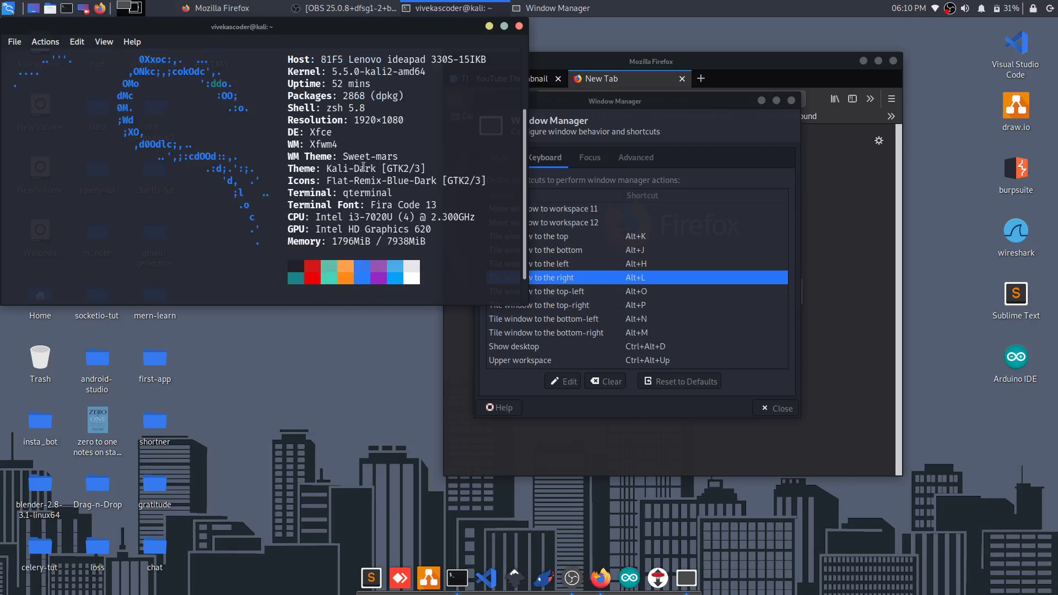
{"action": "scroll", "coordinate": [356, 184], "scroll_direction": "down", "scroll_amount": 3}
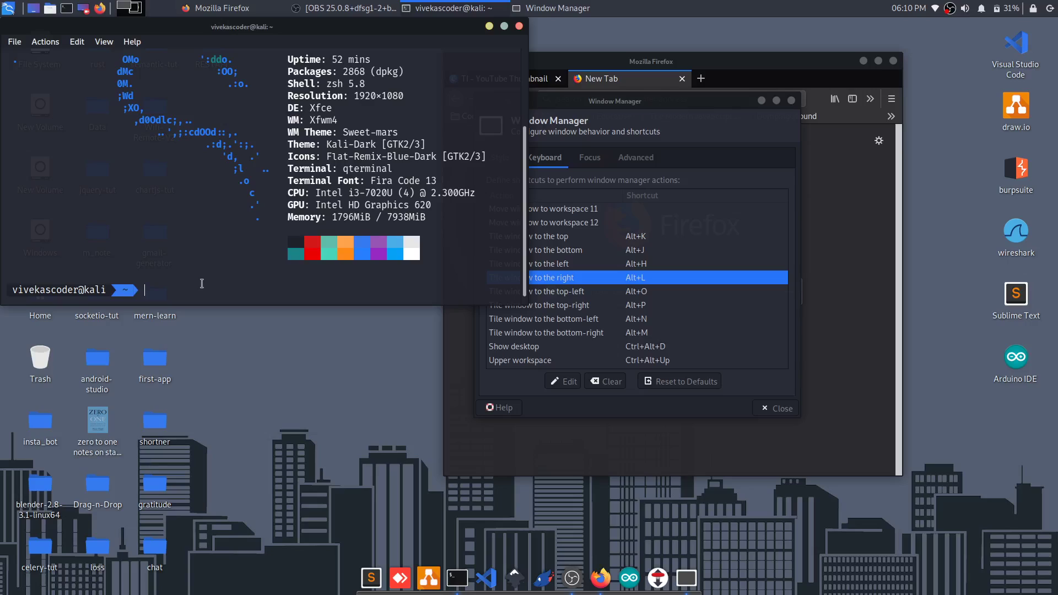
{"action": "type", "text": "vim"}
{"action": "key", "text": "Return"}
{"action": "type", "text": ":"}
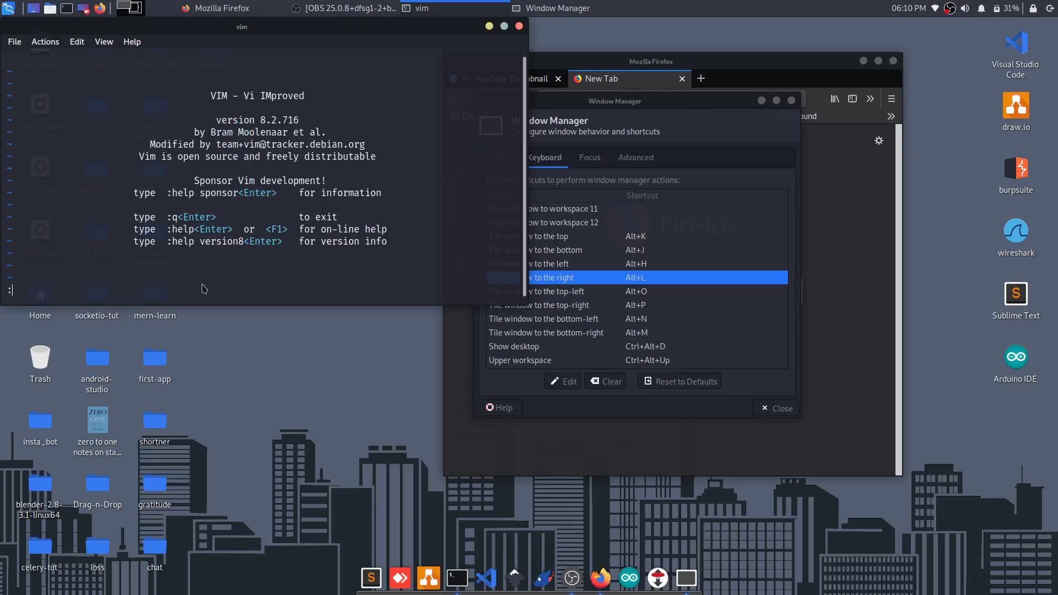
{"action": "type", "text": "p"}
Open Vim's help.txt and highlight the h, j and k movement keys in its diagram.
{"action": "key", "text": "Return"}
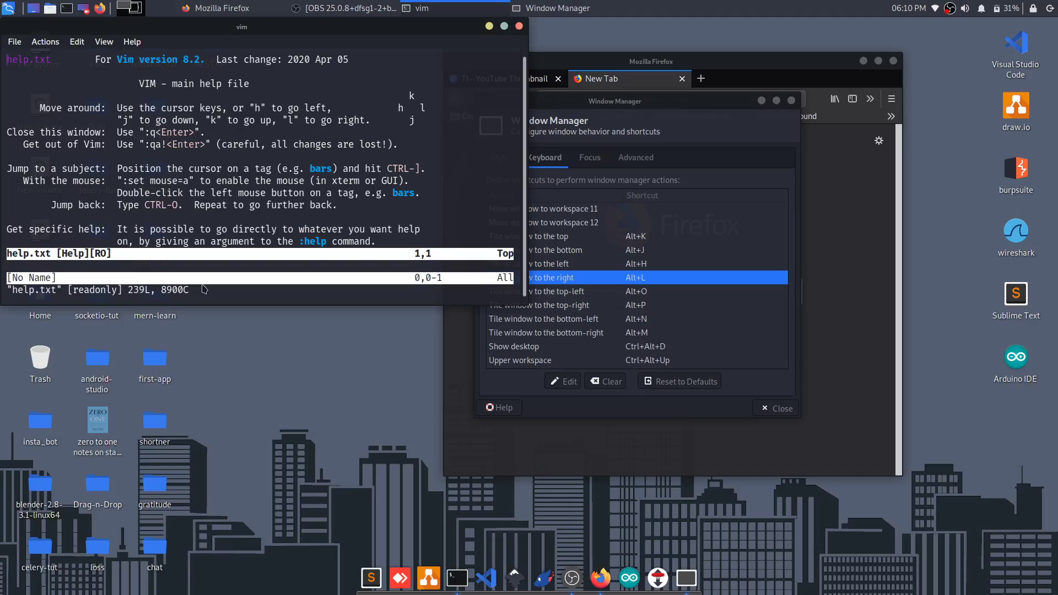
{"action": "left_click_drag", "start_coordinate": [406, 99], "coordinate": [418, 99]}
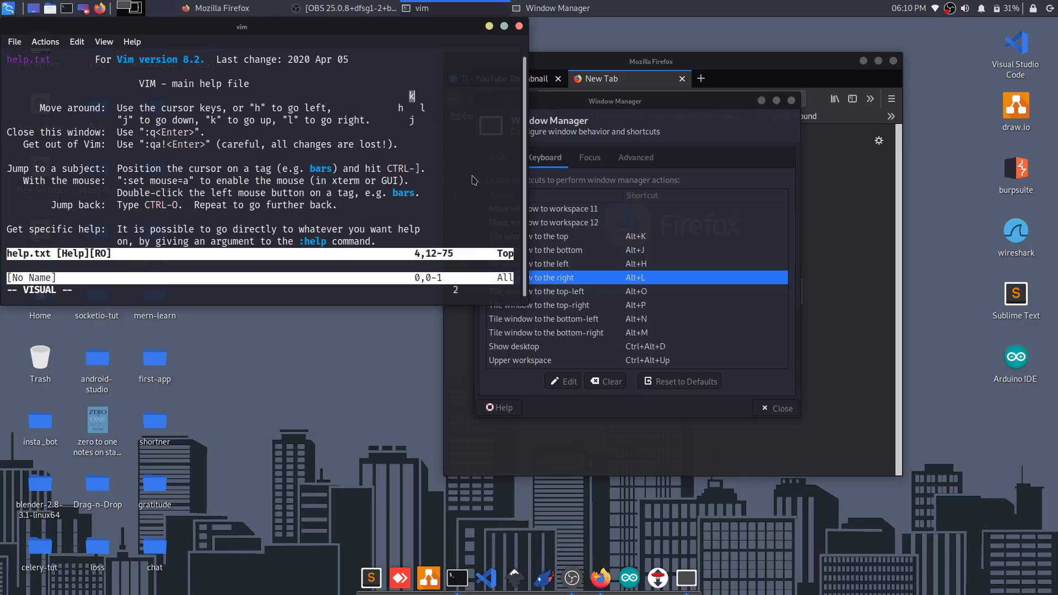
{"action": "mouse_move", "coordinate": [637, 281]}
{"action": "left_click_drag", "start_coordinate": [618, 101], "coordinate": [744, 52]}
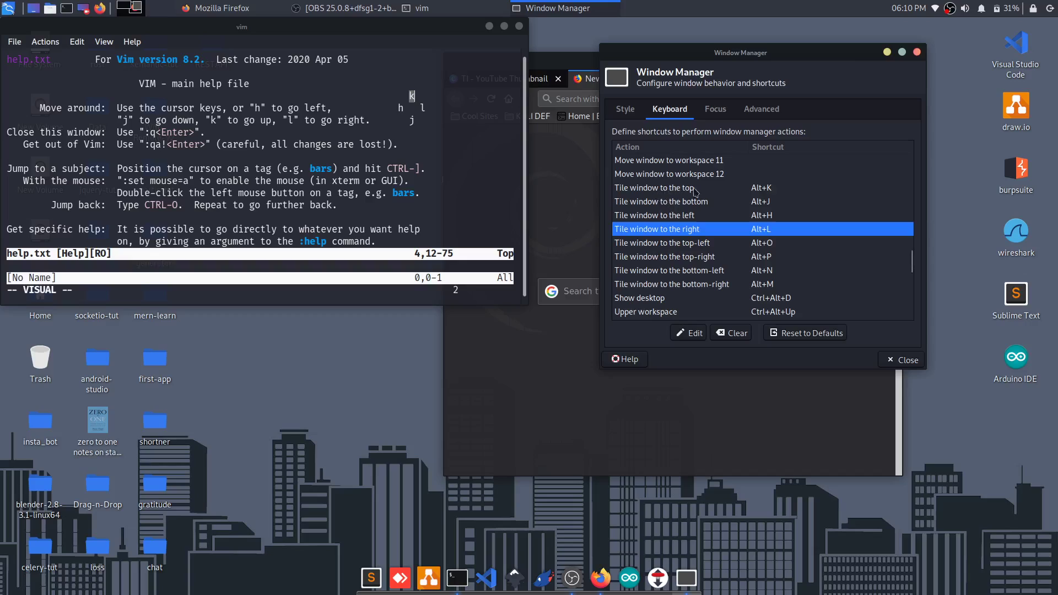
{"action": "left_click", "coordinate": [412, 121]}
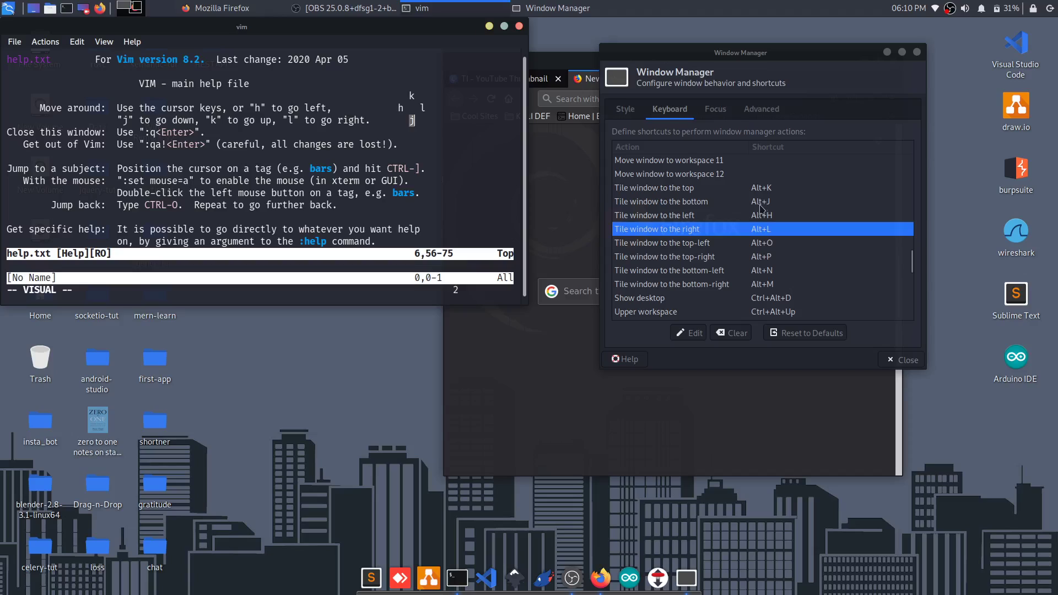
{"action": "left_click_drag", "start_coordinate": [412, 121], "coordinate": [397, 112]}
{"action": "scroll", "coordinate": [772, 240], "scroll_direction": "down", "scroll_amount": 1}
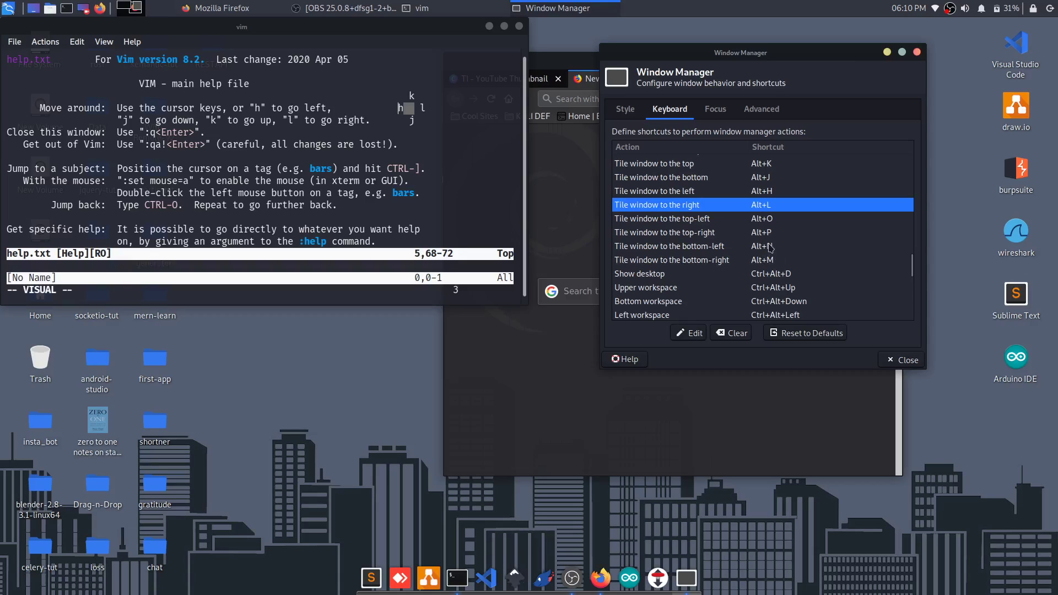
{"action": "left_click_drag", "start_coordinate": [768, 52], "coordinate": [692, 51]}
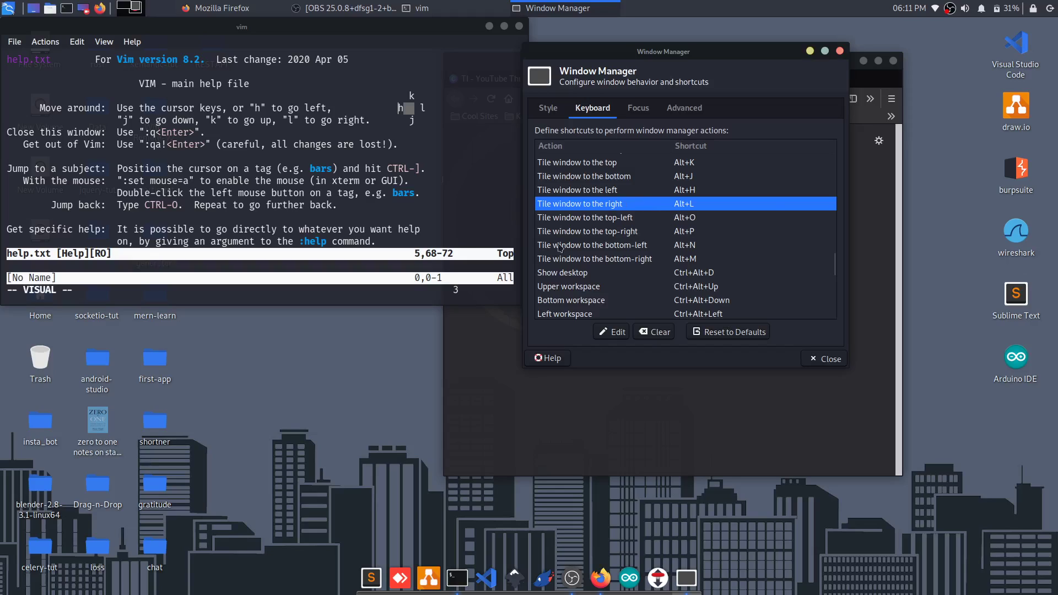
Close the Window Manager settings dialog.
{"action": "left_click", "coordinate": [411, 229]}
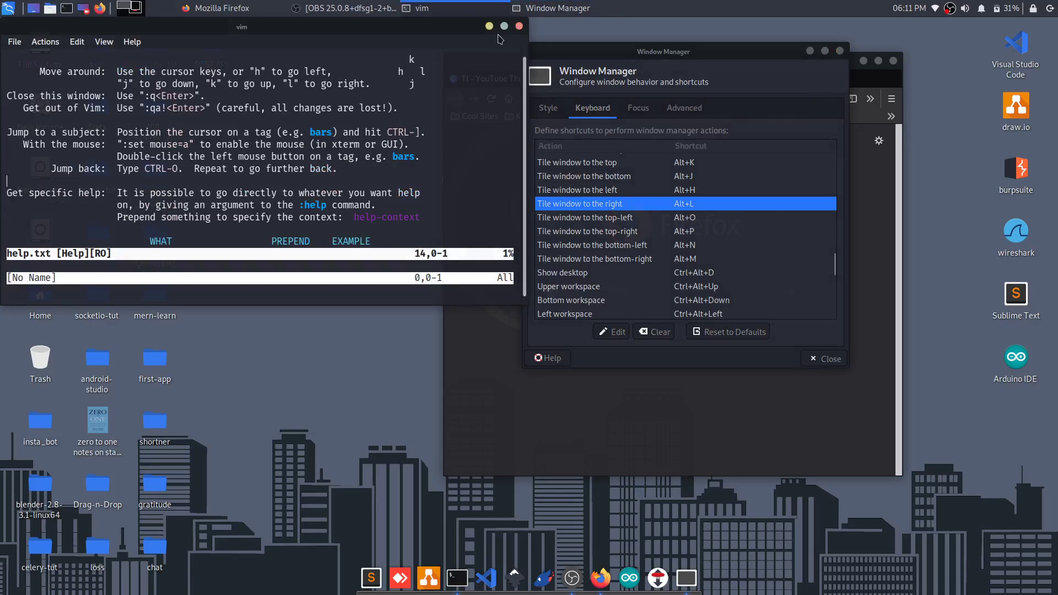
{"action": "mouse_move", "coordinate": [635, 53]}
{"action": "left_mouse_down"}
{"action": "mouse_move", "coordinate": [625, 103]}
{"action": "mouse_move", "coordinate": [565, 137]}
{"action": "left_mouse_up"}
{"action": "left_click", "coordinate": [774, 134]}
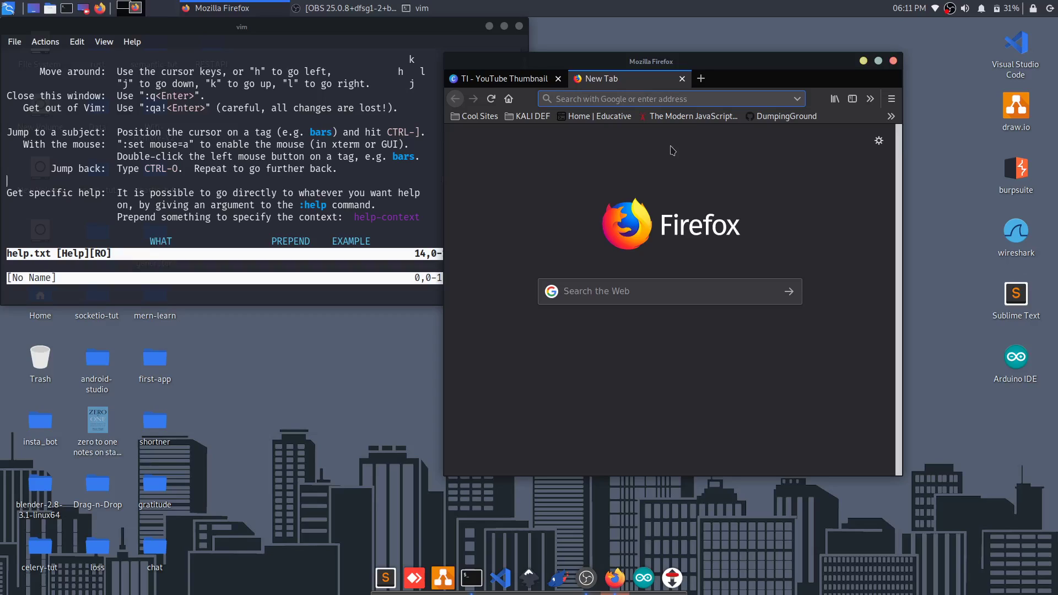
Run cmatrix in a new terminal and tile it into the bottom-right corner.
{"action": "key", "text": "ctrl+alt+t"}
{"action": "type", "text": "cmatri"}
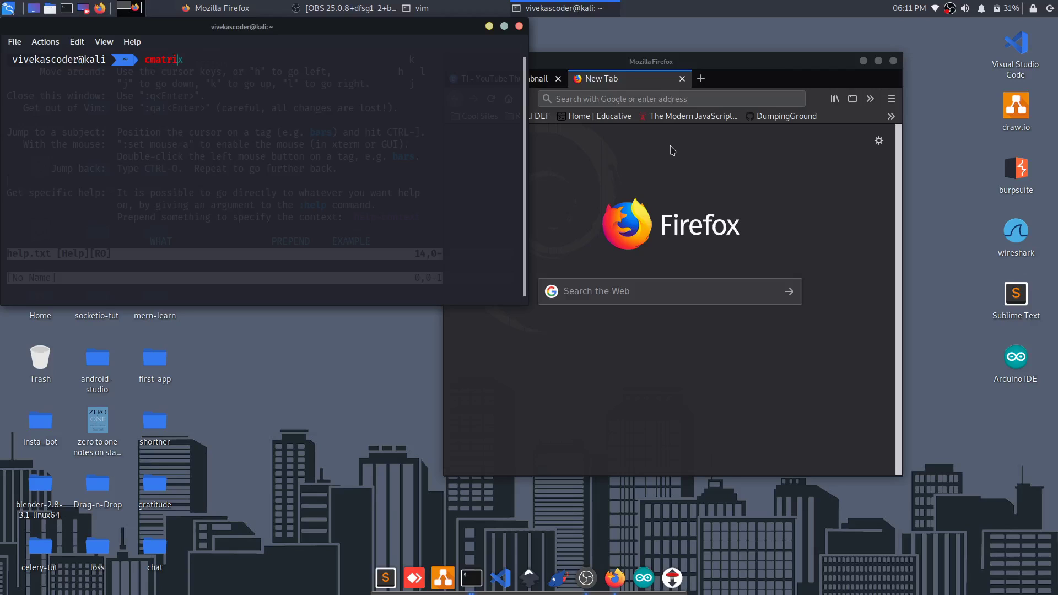
{"action": "key", "text": "Return"}
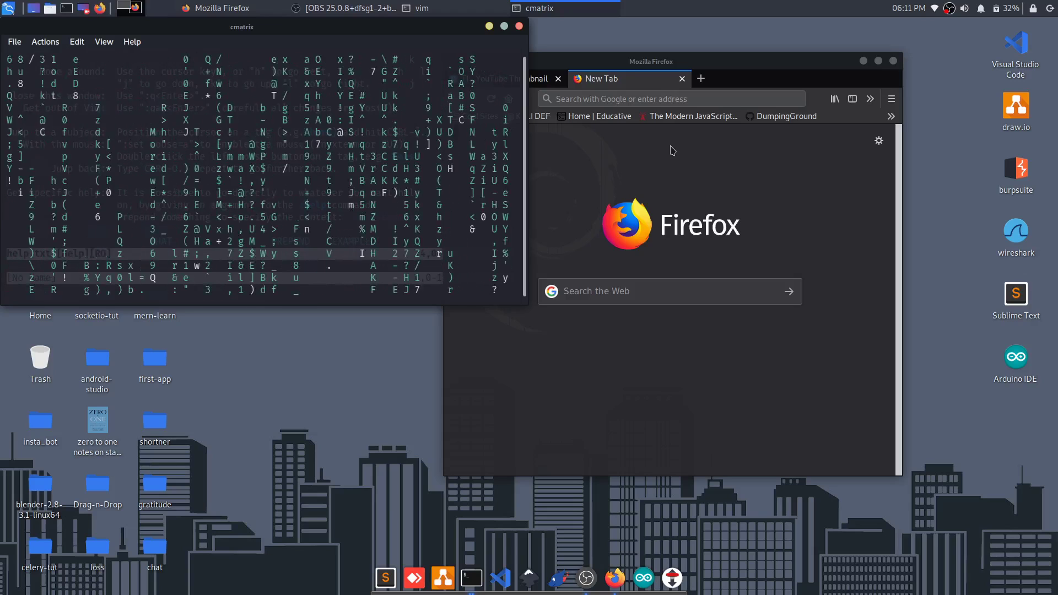
{"action": "key", "text": "super+Right"}
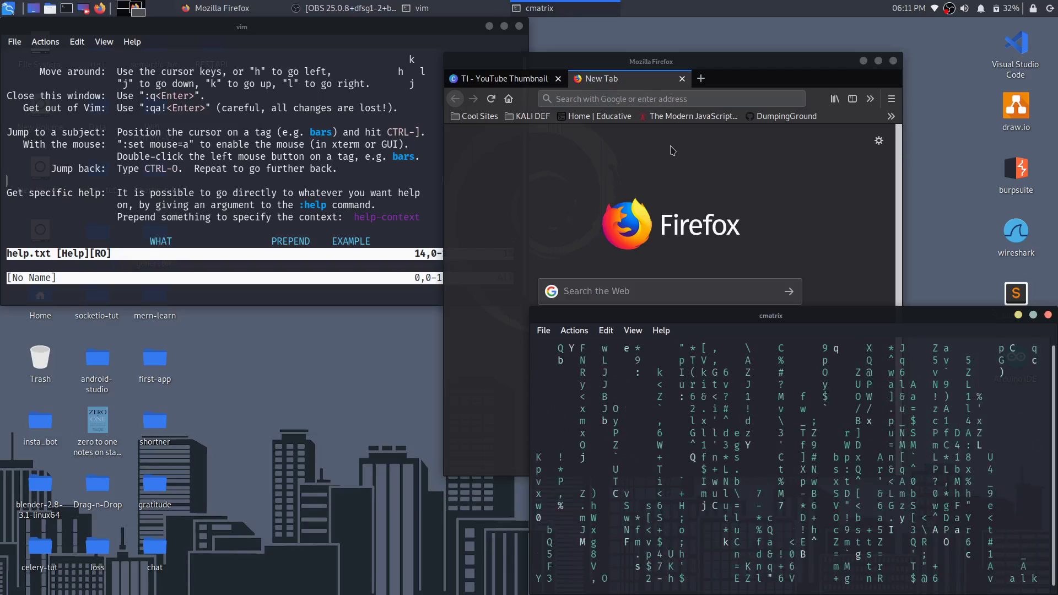
{"action": "left_click", "coordinate": [671, 151]}
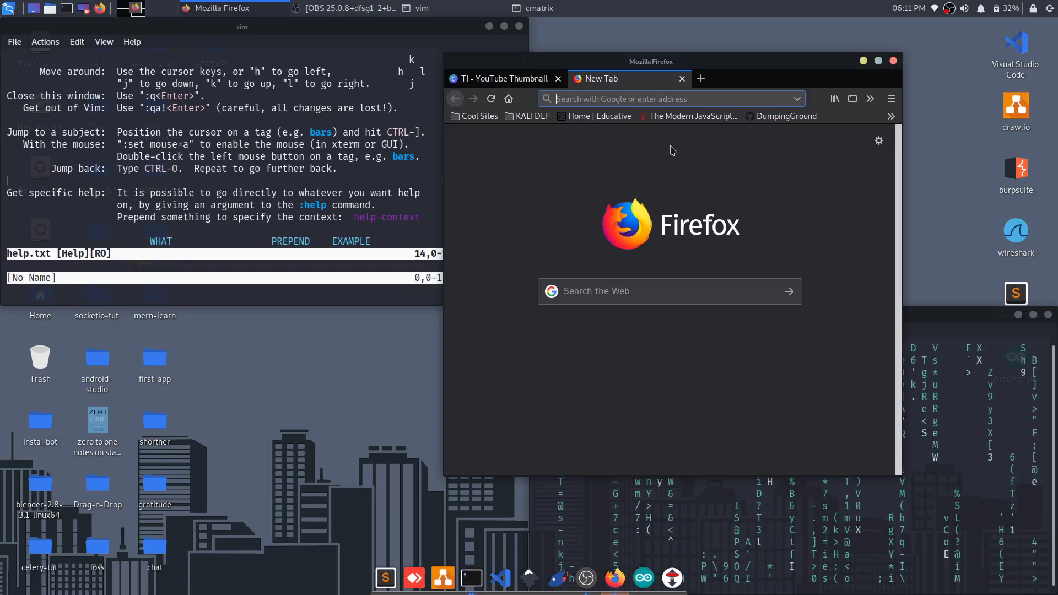
Tile Firefox into the top-right quarter using the Alt+P shortcut.
{"action": "key", "text": "super+Right"}
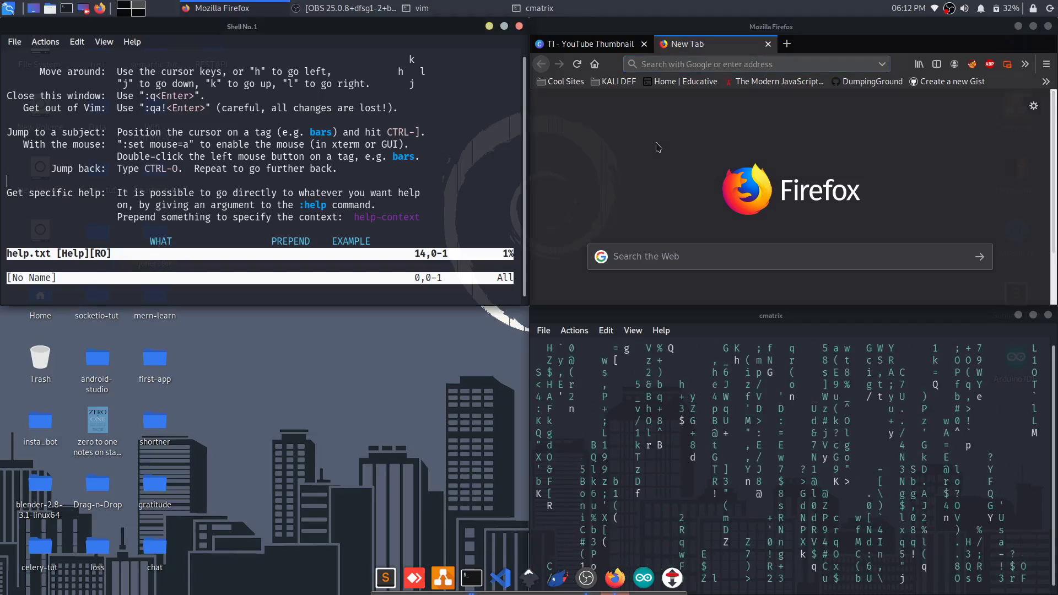
{"action": "type", "text": ":q"}
Open a new terminal, centre it, then tile it to the left half and then the right half.
{"action": "key", "text": "Return"}
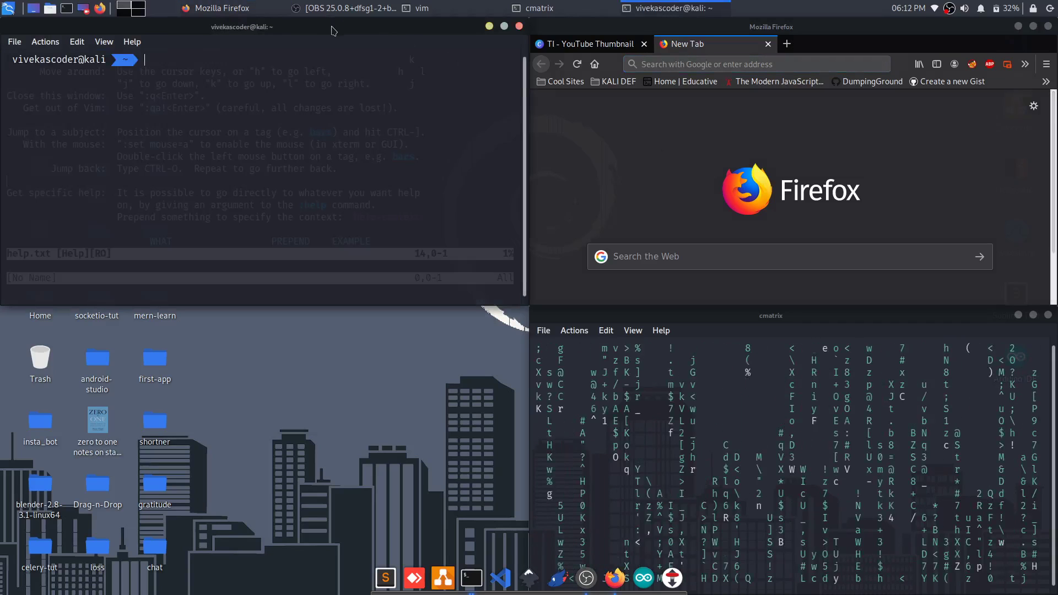
{"action": "left_click_drag", "start_coordinate": [332, 30], "coordinate": [583, 130]}
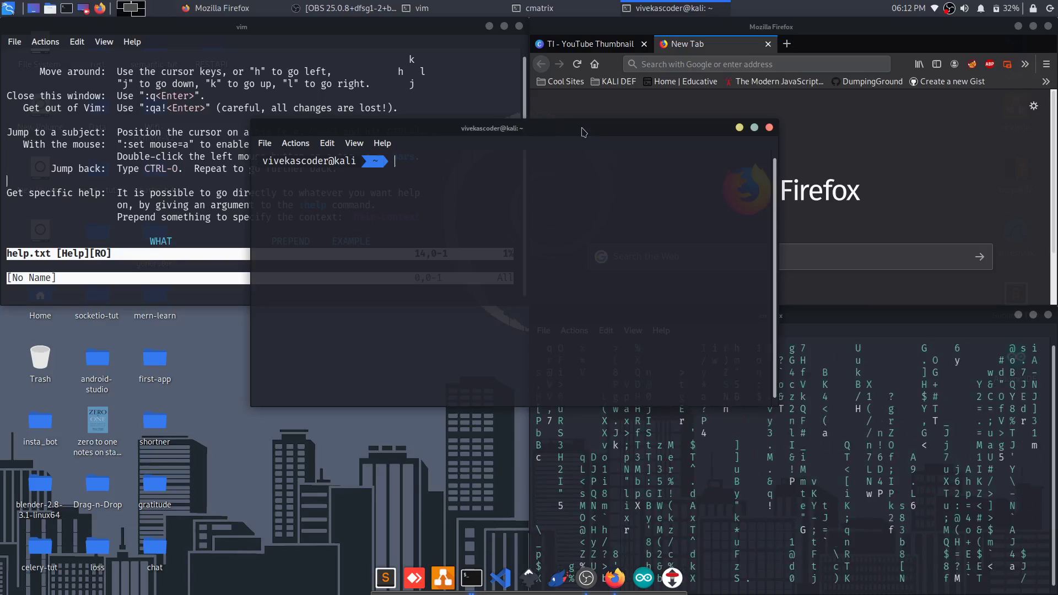
{"action": "key", "text": "super+shift+space"}
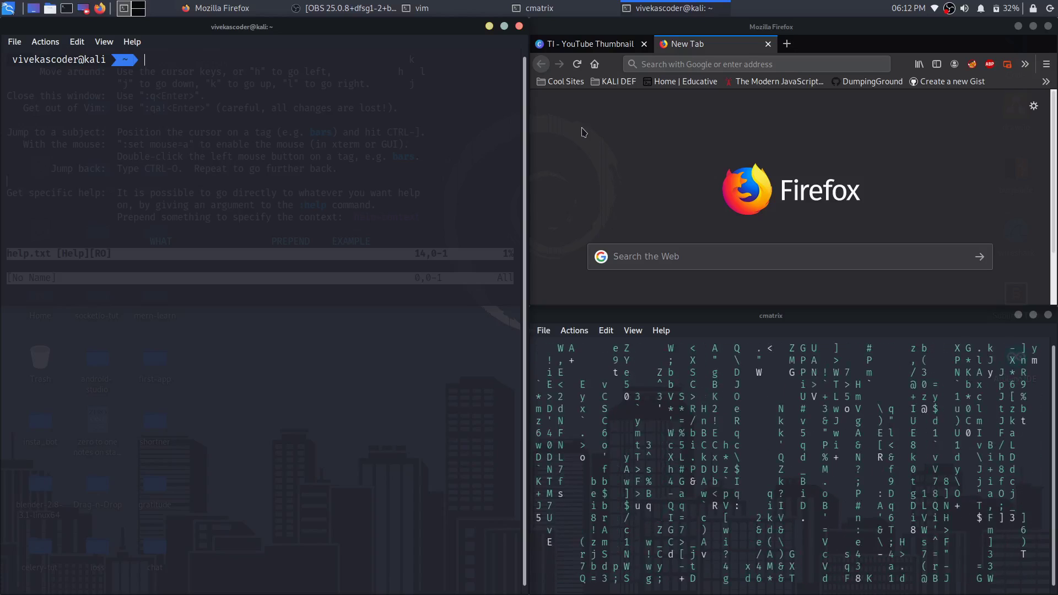
{"action": "key", "text": "super+shift+Right"}
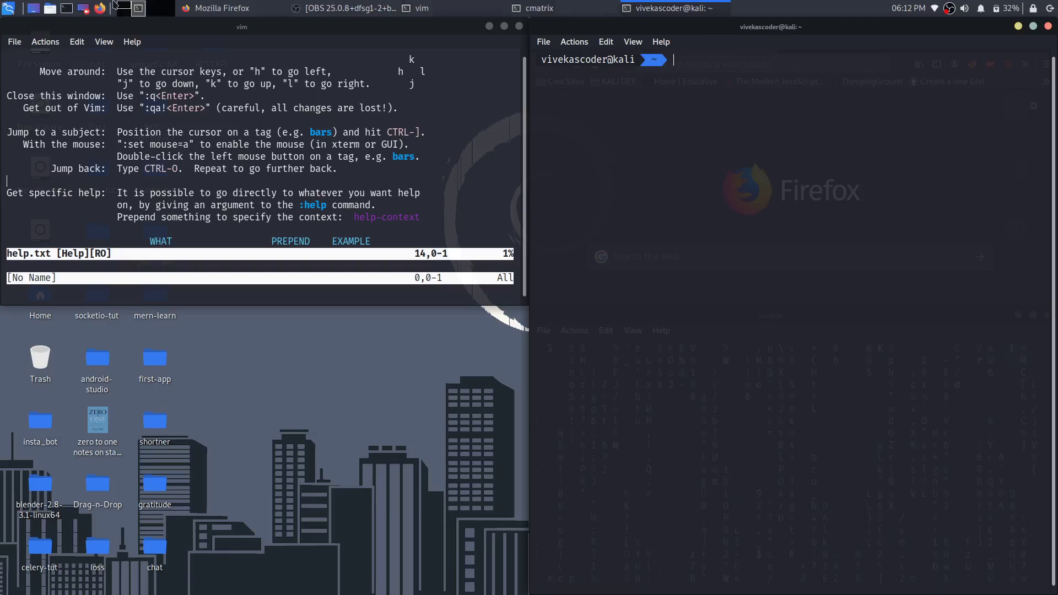
{"action": "key", "text": "super"}
{"action": "type", "text": "windo"}
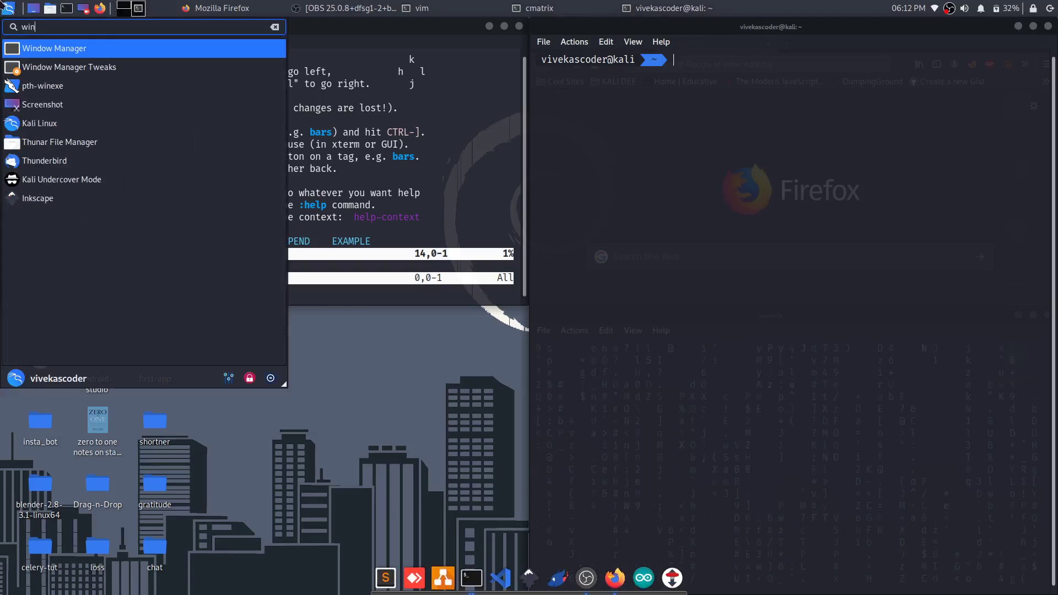
Relaunch Window Manager settings on the Keyboard tab showing the Alt+K/J/H/L tiling shortcuts.
{"action": "key", "text": "Return"}
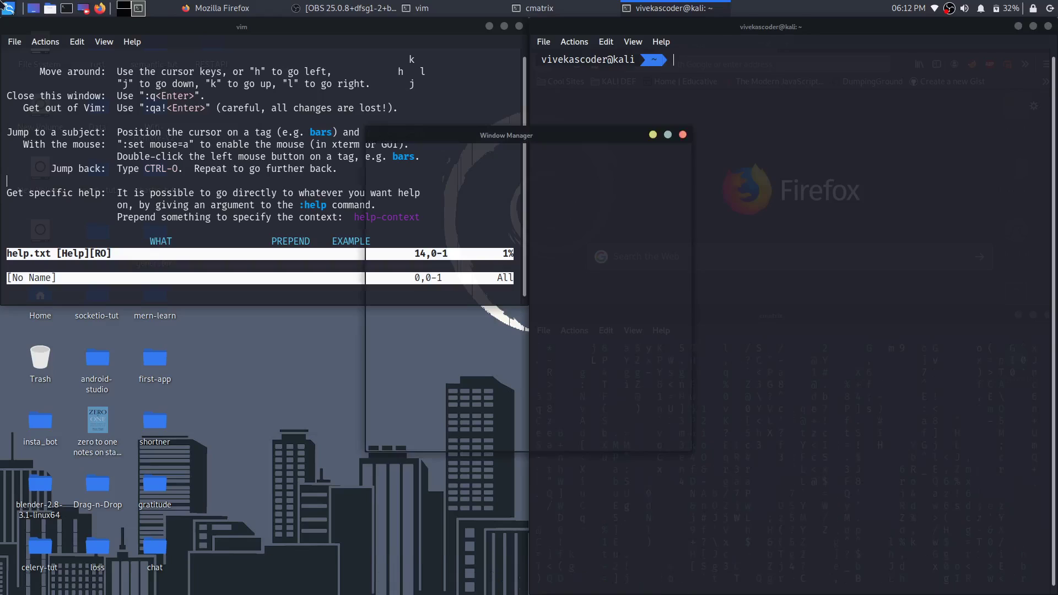
{"action": "left_click_drag", "start_coordinate": [486, 134], "coordinate": [395, 121]}
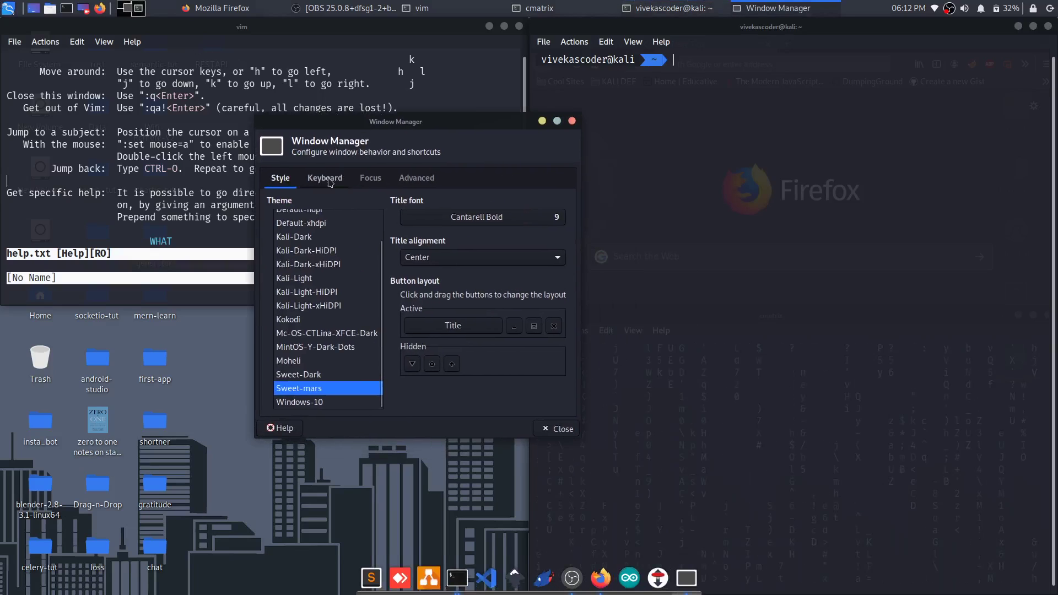
{"action": "left_click", "coordinate": [325, 177]}
{"action": "scroll", "coordinate": [397, 286], "scroll_direction": "down", "scroll_amount": 2}
{"action": "scroll", "coordinate": [430, 298], "scroll_direction": "down", "scroll_amount": 1}
{"action": "scroll", "coordinate": [437, 303], "scroll_direction": "down", "scroll_amount": 2}
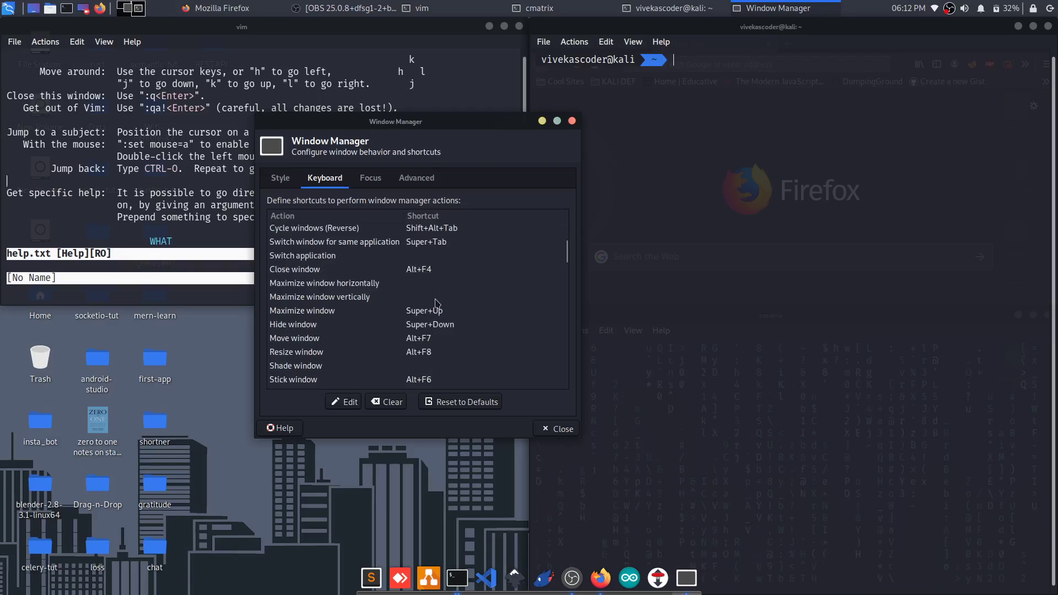
{"action": "scroll", "coordinate": [436, 304], "scroll_direction": "down", "scroll_amount": 2}
{"action": "scroll", "coordinate": [437, 304], "scroll_direction": "down", "scroll_amount": 2}
{"action": "scroll", "coordinate": [435, 307], "scroll_direction": "down", "scroll_amount": 2}
{"action": "scroll", "coordinate": [433, 310], "scroll_direction": "down", "scroll_amount": 3}
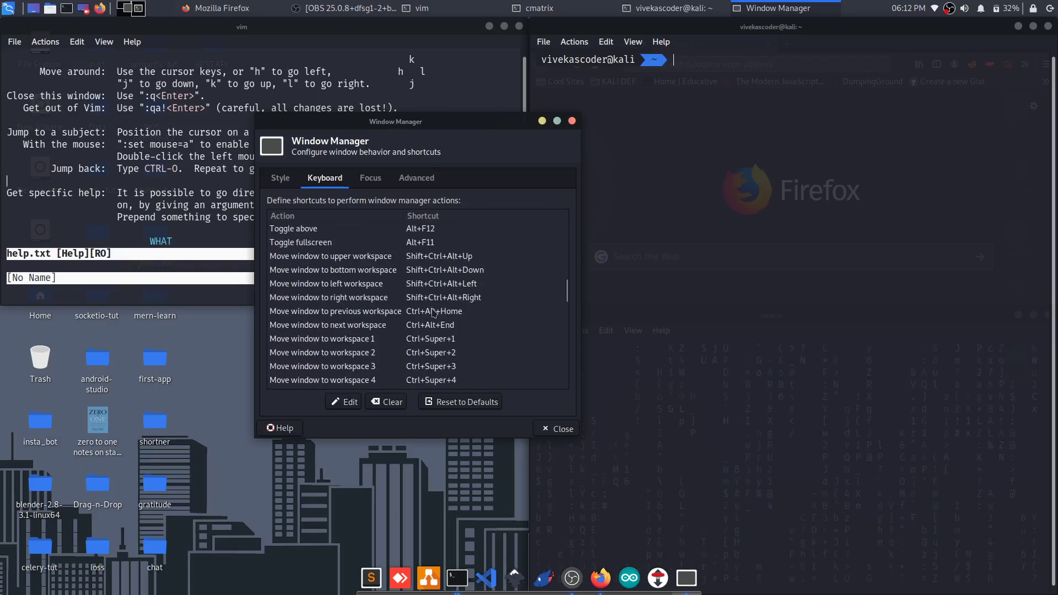
{"action": "scroll", "coordinate": [434, 290], "scroll_direction": "down", "scroll_amount": 3}
{"action": "scroll", "coordinate": [433, 290], "scroll_direction": "down", "scroll_amount": 3}
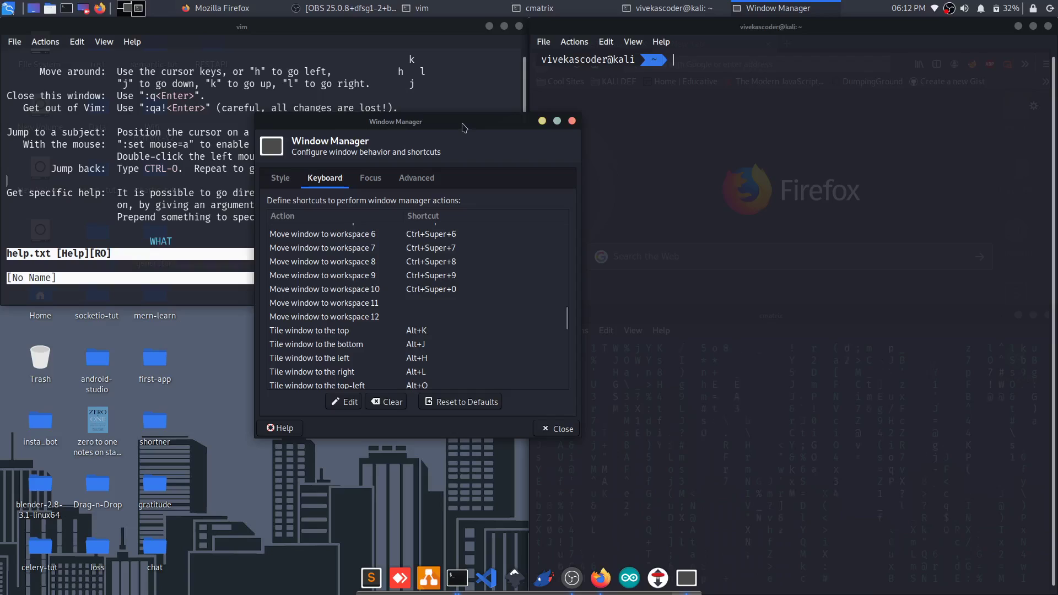
{"action": "left_click_drag", "start_coordinate": [462, 126], "coordinate": [555, 123]}
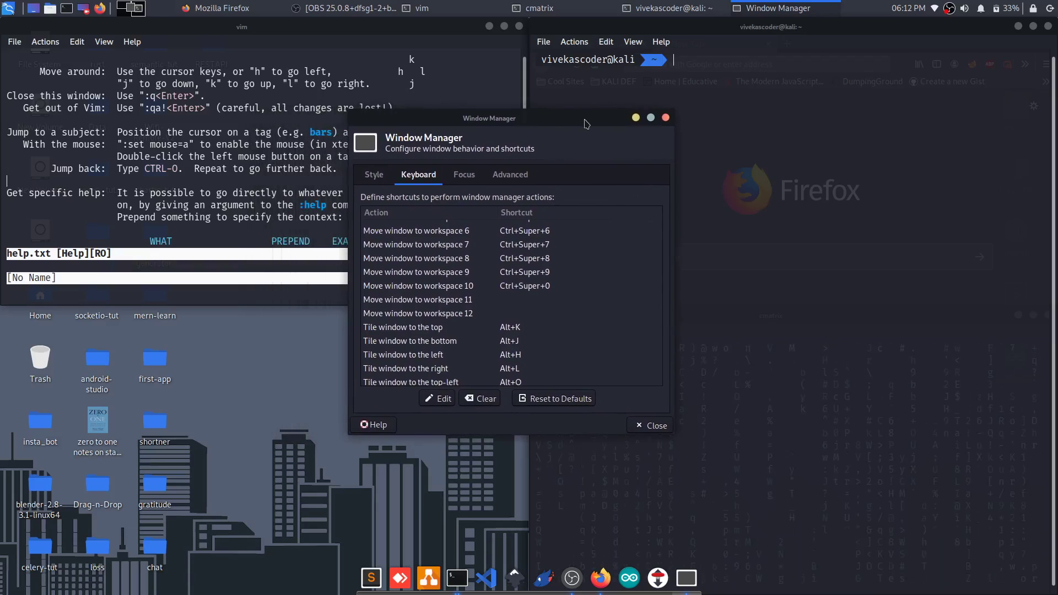
{"action": "mouse_move", "coordinate": [582, 122]}
{"action": "left_mouse_down"}
{"action": "mouse_move", "coordinate": [640, 128]}
{"action": "mouse_move", "coordinate": [236, 299]}
{"action": "mouse_move", "coordinate": [650, 163]}
{"action": "left_mouse_up"}
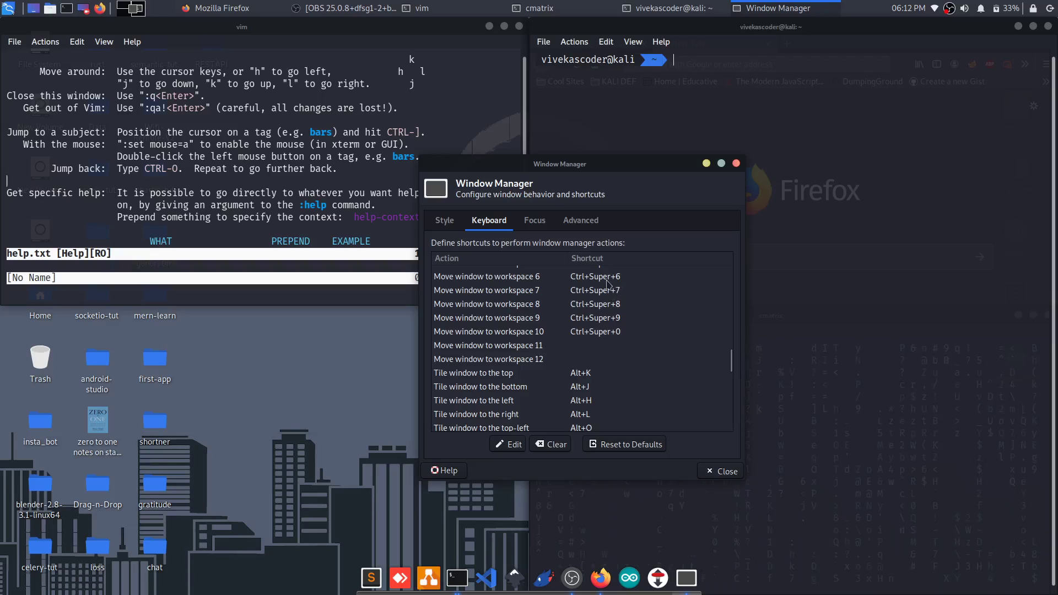
{"action": "left_click_drag", "start_coordinate": [625, 170], "coordinate": [739, 147]}
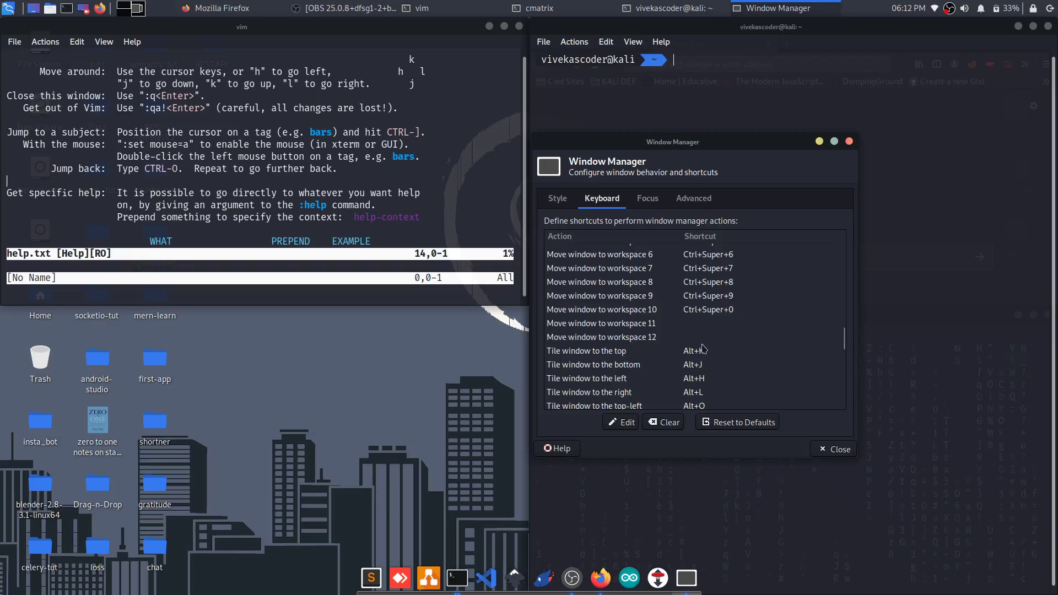
{"action": "left_click_drag", "start_coordinate": [673, 142], "coordinate": [545, 141]}
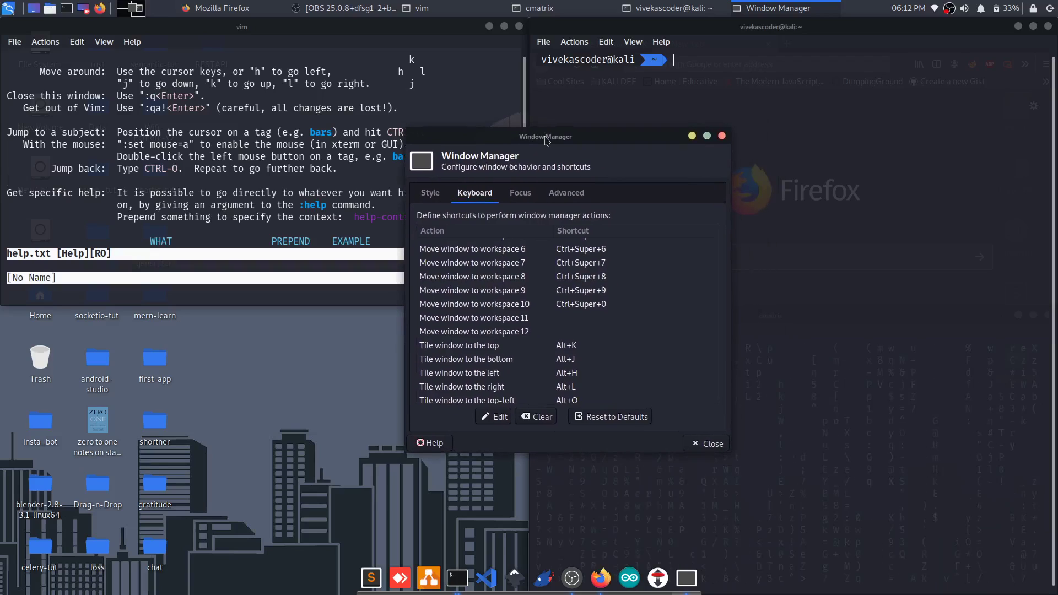